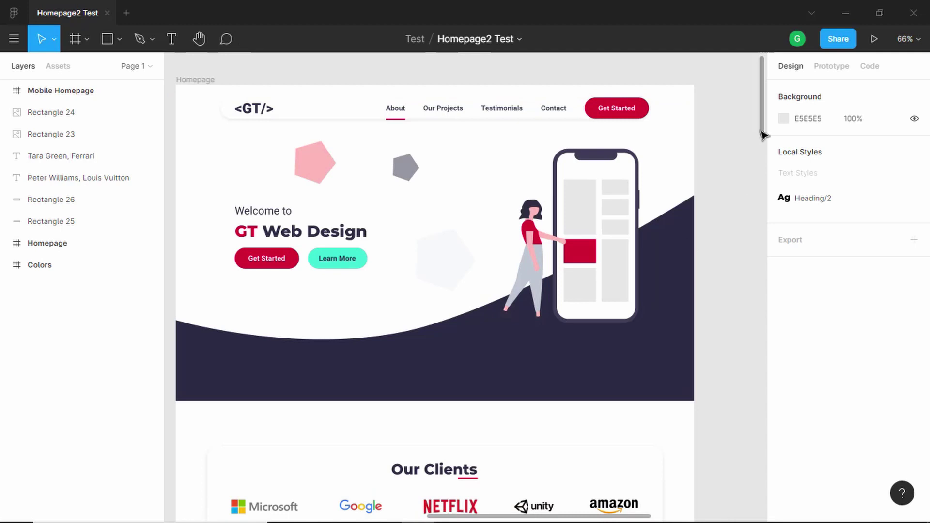
# Step: Scroll the desktop Homepage mockup down to the Testimonials section and Contact Us form
pyautogui.moveTo(763, 135); pyautogui.dragTo(764, 203)
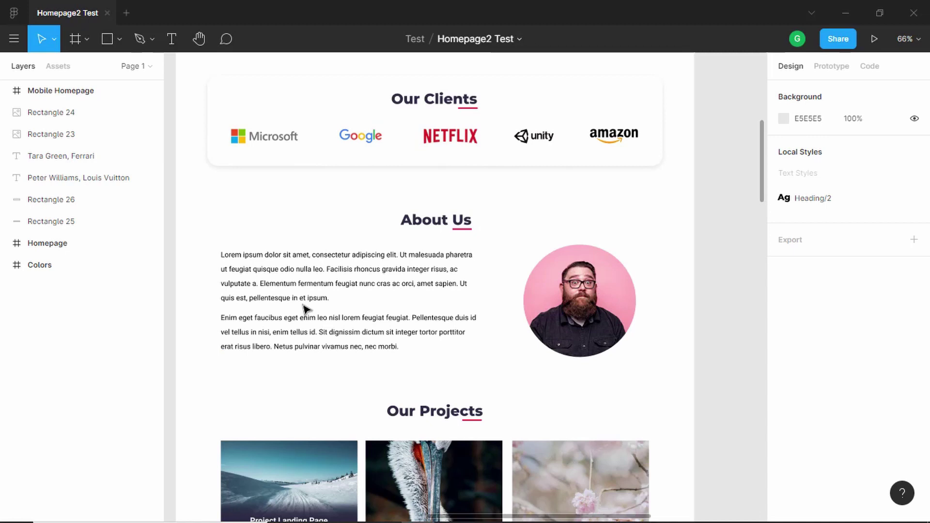
pyautogui.moveTo(762, 184); pyautogui.dragTo(762, 244)
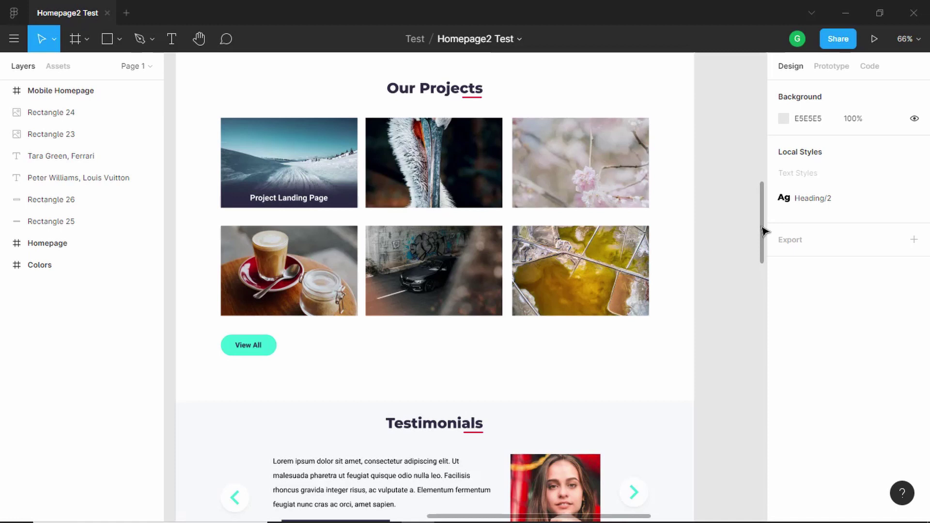
pyautogui.moveTo(765, 231); pyautogui.dragTo(764, 260)
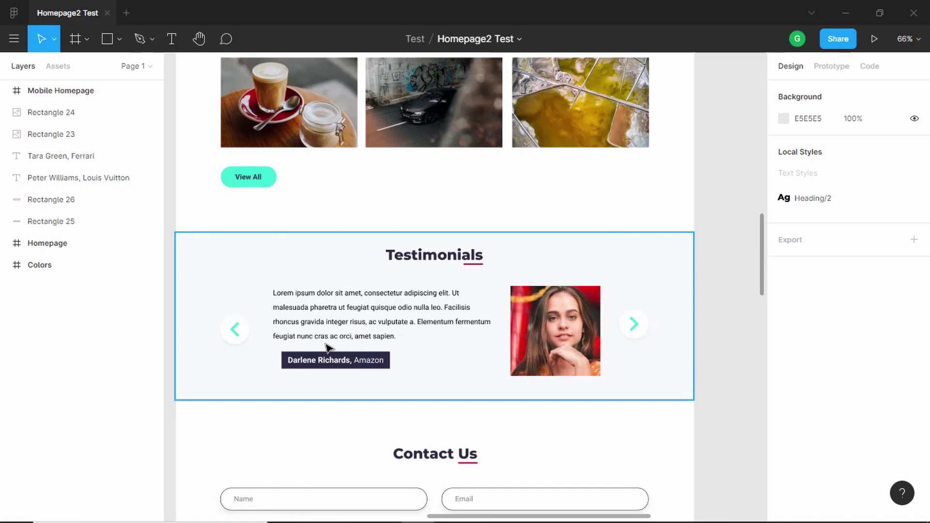
# Step: Scroll to the Homepage footer and back, then pan left to the spare testimonial cards
pyautogui.moveTo(762, 266); pyautogui.dragTo(765, 361)
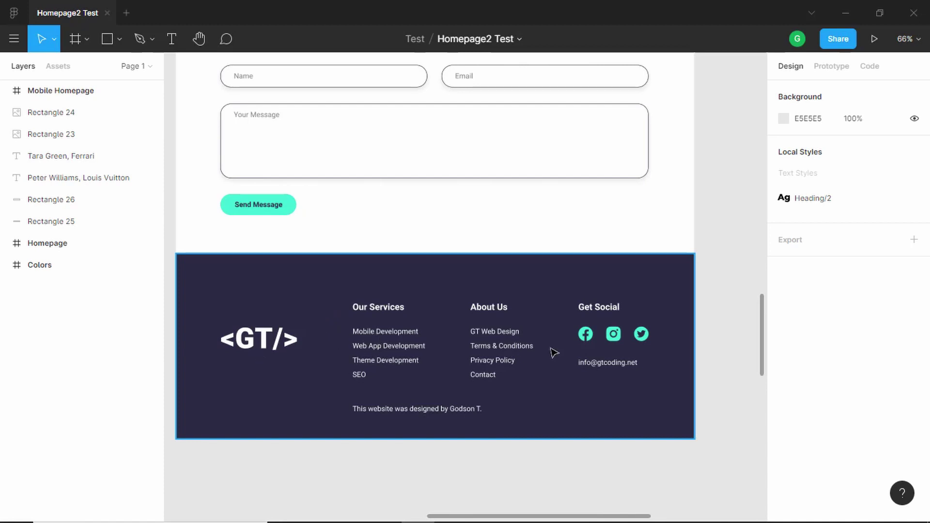
pyautogui.moveTo(762, 328); pyautogui.dragTo(757, 257)
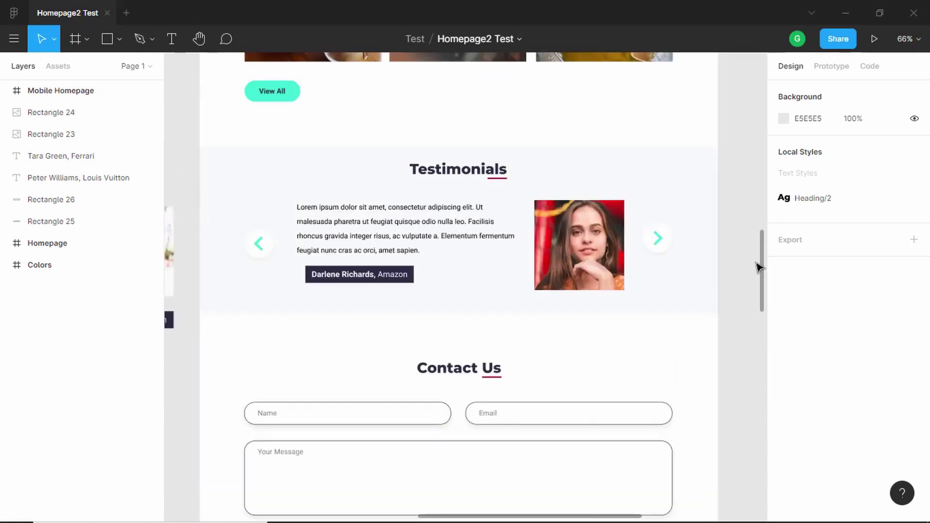
pyautogui.hscroll(-5, 675, 292)
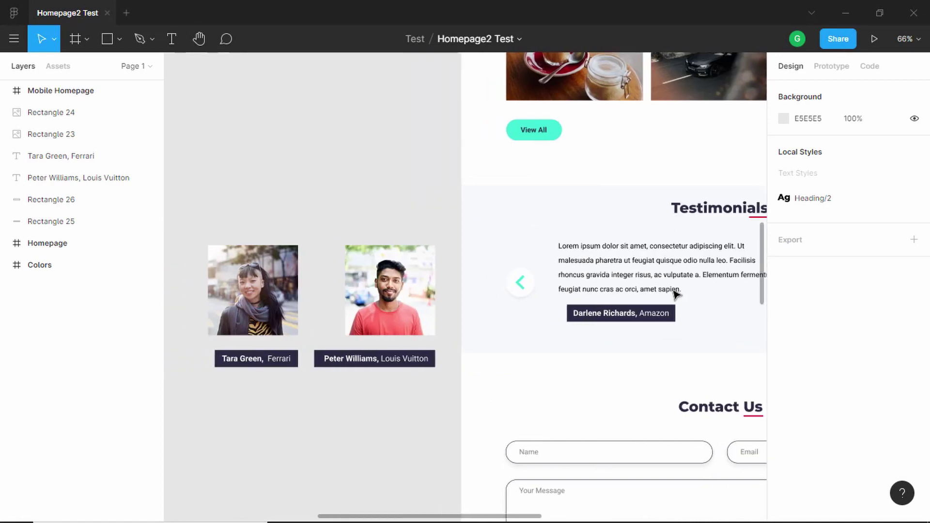
pyautogui.hscroll(-1, 675, 293)
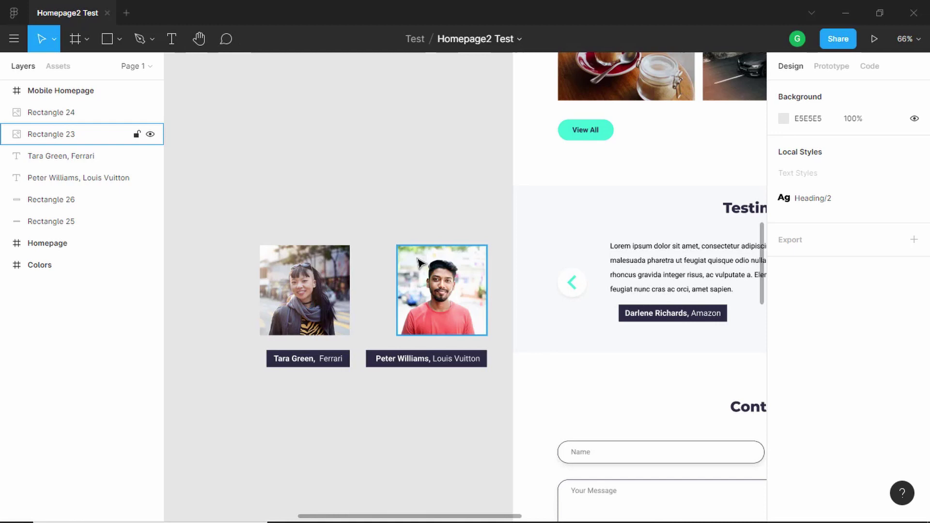
pyautogui.hscroll(5, 424, 260)
# Step: Zoom out, then zoom in on the Mobile Homepage header and hero
pyautogui.scroll(-2, 422, 260)
pyautogui.scroll(-3, 422, 260)
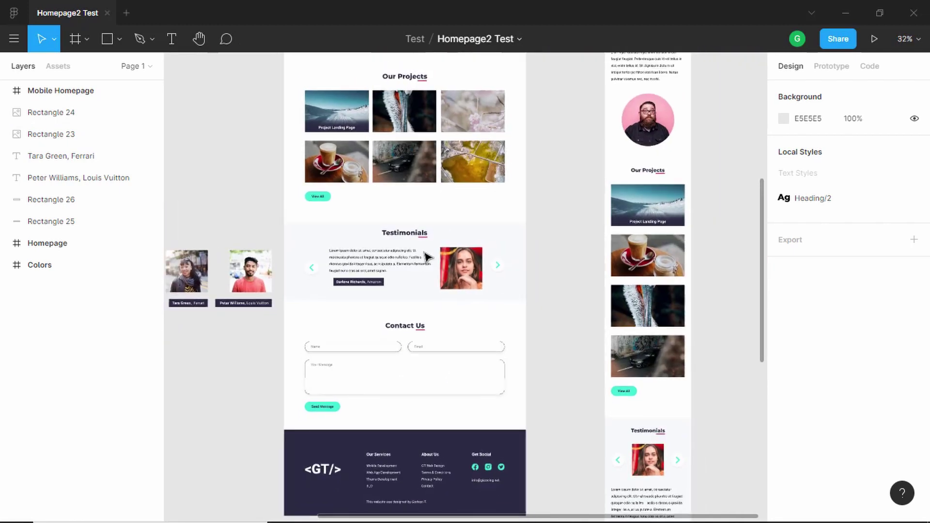
pyautogui.scroll(5, 609, 217)
pyautogui.scroll(5, 609, 218)
pyautogui.scroll(5, 608, 220)
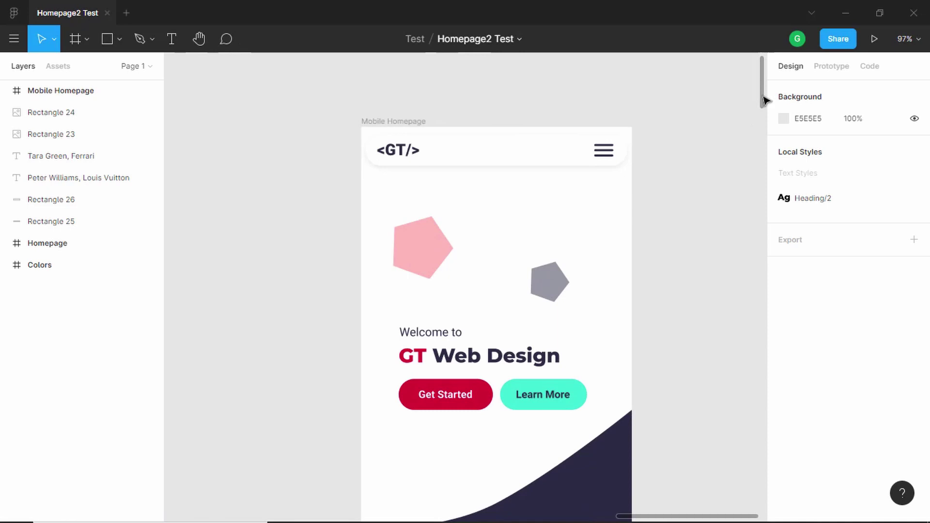
pyautogui.moveTo(762, 101); pyautogui.dragTo(763, 108)
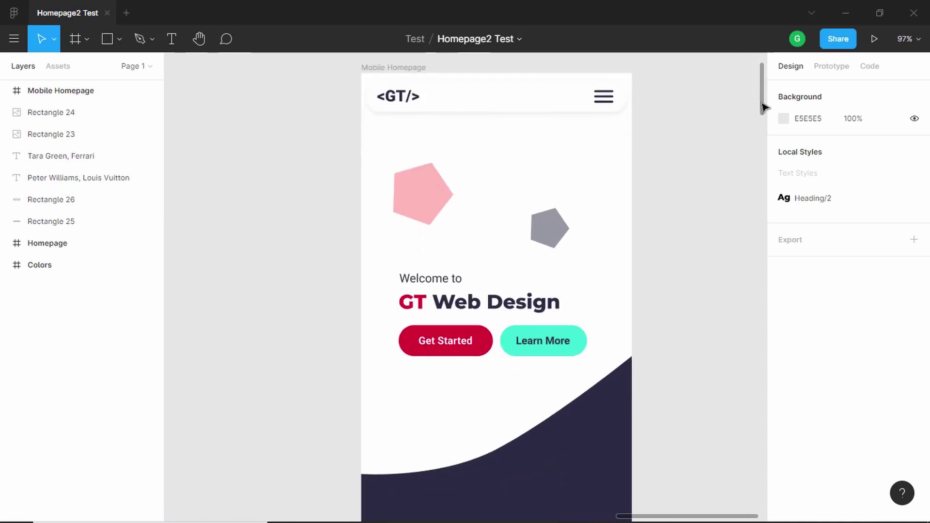
pyautogui.scroll(-1, 767, 103)
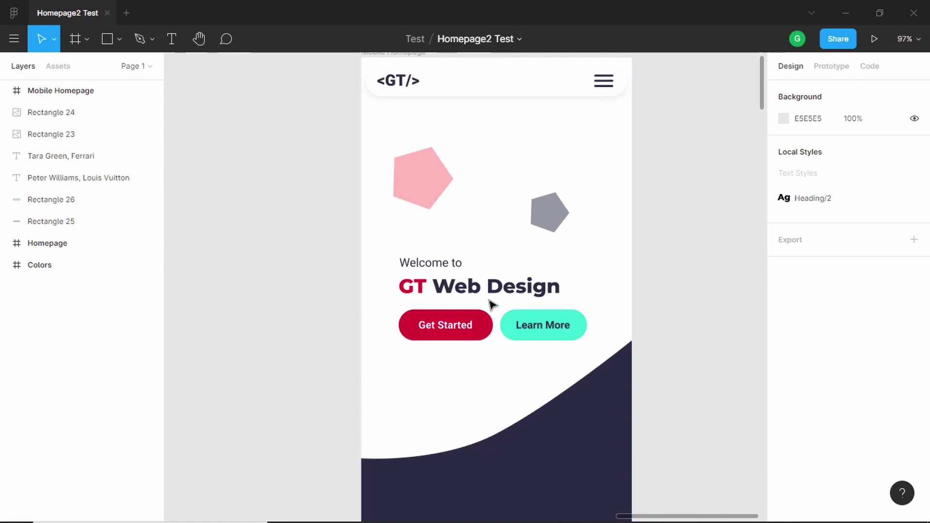
pyautogui.scroll(-5, 755, 104)
pyautogui.moveTo(756, 104); pyautogui.dragTo(766, 158)
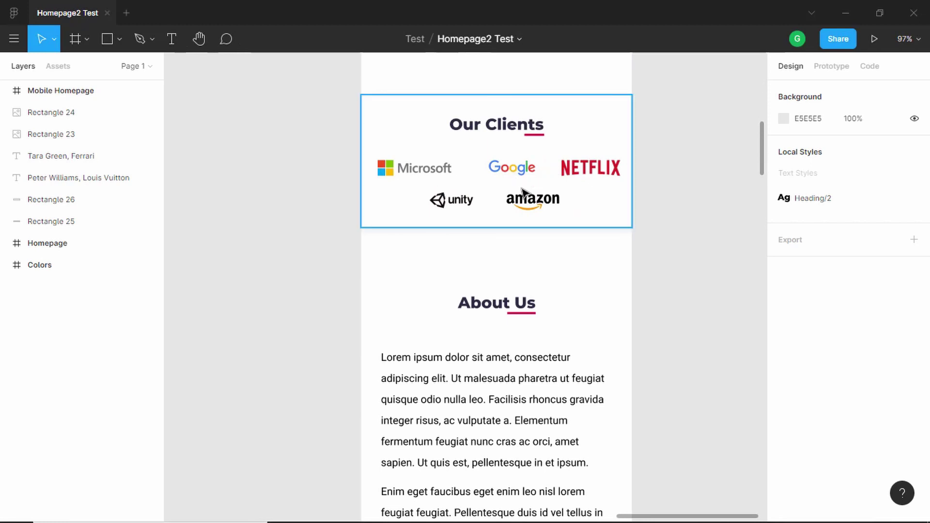
pyautogui.moveTo(763, 155); pyautogui.dragTo(764, 189)
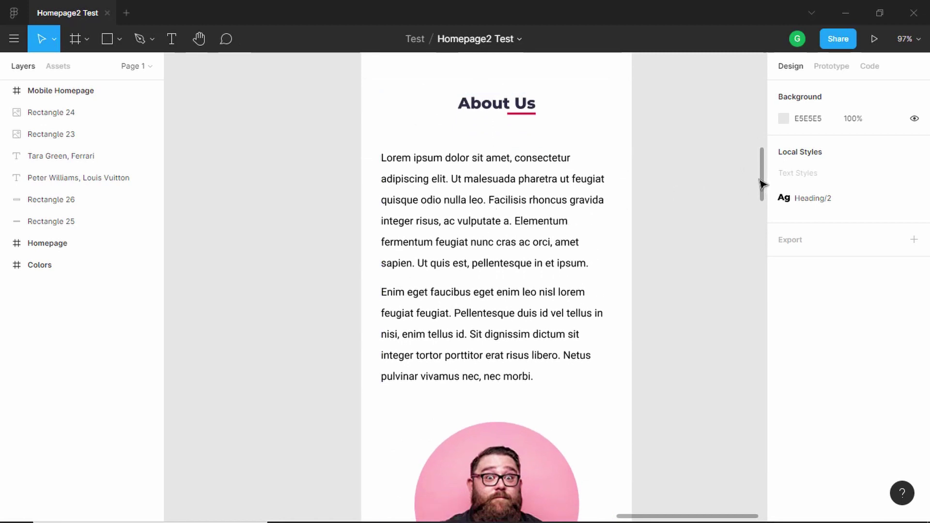
pyautogui.moveTo(763, 186)
pyautogui.mouseDown()
pyautogui.moveTo(763, 380)
pyautogui.moveTo(763, 346)
pyautogui.moveTo(774, 413)
pyautogui.moveTo(762, 440)
pyautogui.moveTo(758, 398)
pyautogui.moveTo(764, 498)
pyautogui.moveTo(752, 459)
pyautogui.moveTo(752, 481)
pyautogui.moveTo(762, 182)
pyautogui.moveTo(772, 141)
pyautogui.moveTo(766, 73)
pyautogui.moveTo(739, 104)
pyautogui.mouseUp()
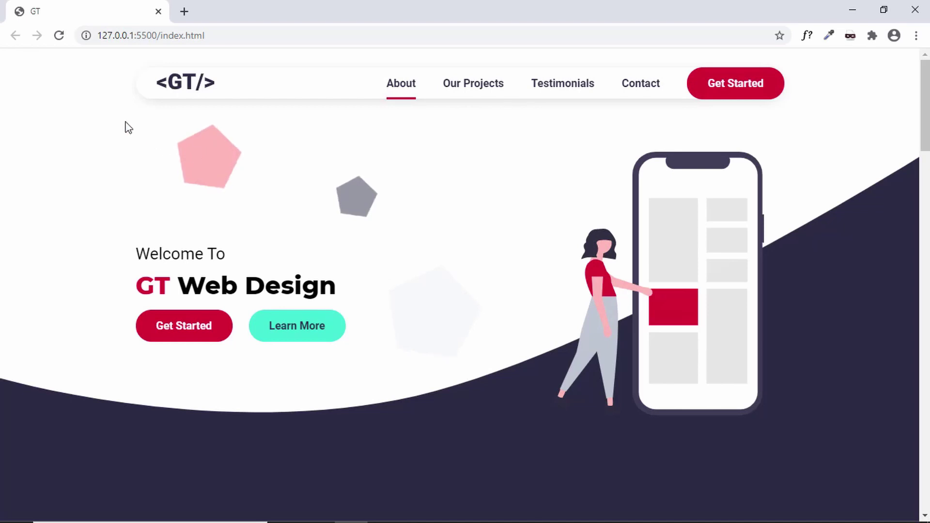
# Step: Reload the GT Web Design site to replay its hero animations, then scroll toward Our Clients
pyautogui.click(59, 35)
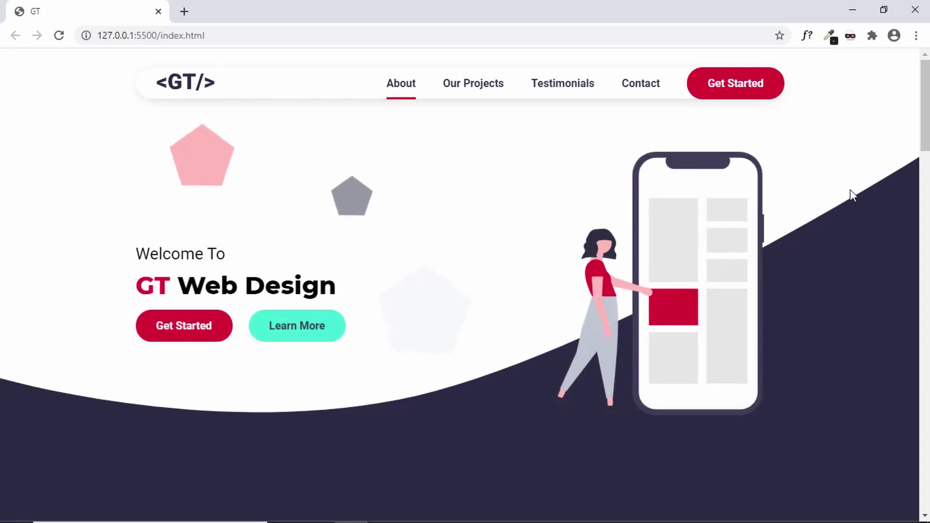
pyautogui.scroll(-2, 851, 193)
pyautogui.scroll(-1, 853, 196)
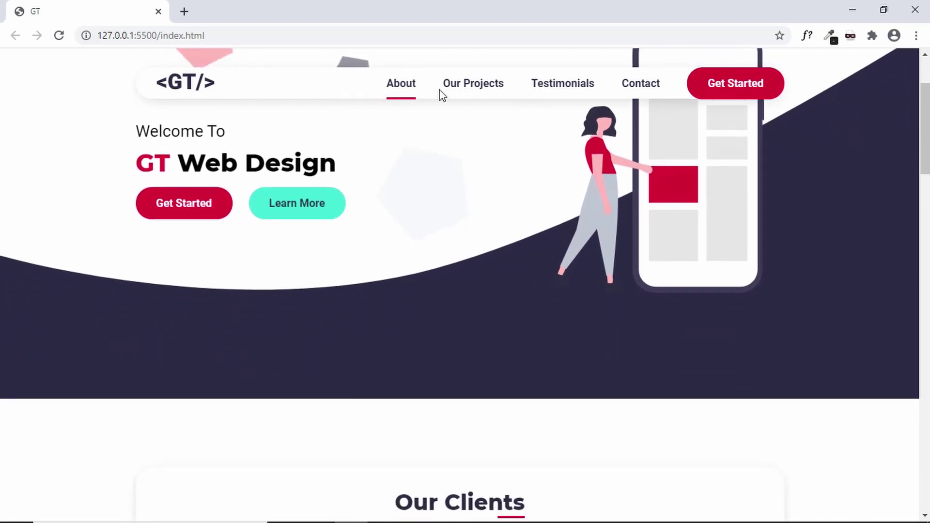
# Step: Jump to Our Projects via the nav and scroll down to Testimonials
pyautogui.click(476, 87)
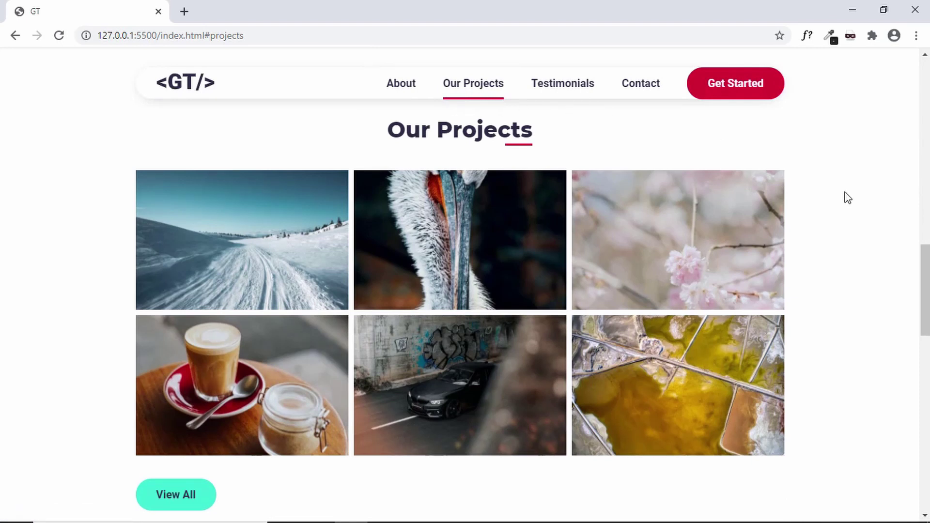
pyautogui.scroll(-3, 848, 201)
pyautogui.scroll(-3, 849, 201)
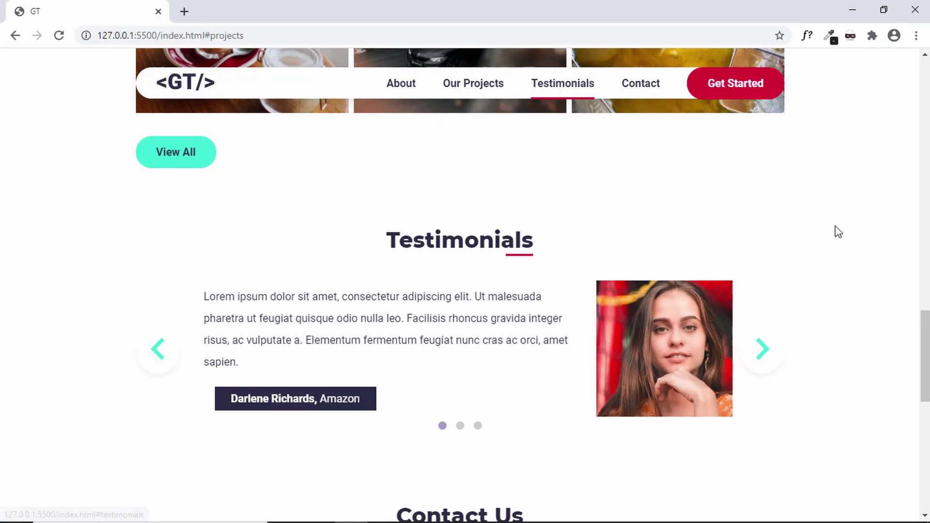
pyautogui.scroll(-1, 836, 226)
pyautogui.scroll(-5, 835, 225)
pyautogui.scroll(-4, 835, 226)
pyautogui.scroll(-2, 835, 227)
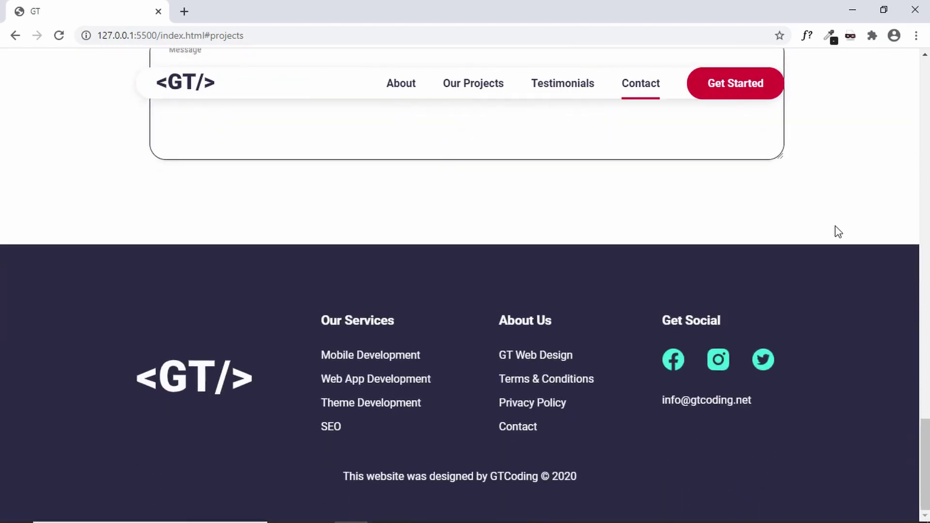
pyautogui.scroll(10, 905, 318)
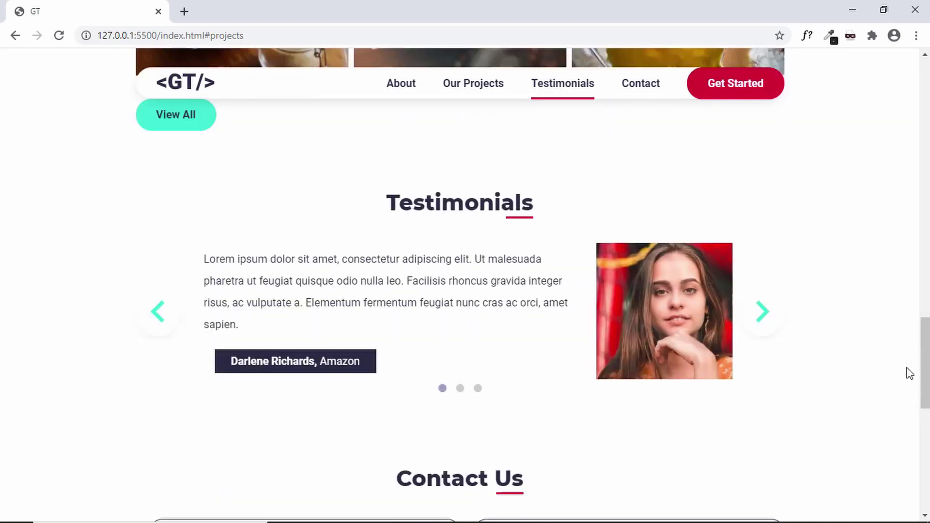
# Step: Step the carousel to Peter Williams and Tara Green, then use the dots to go back
pyautogui.click(764, 314)
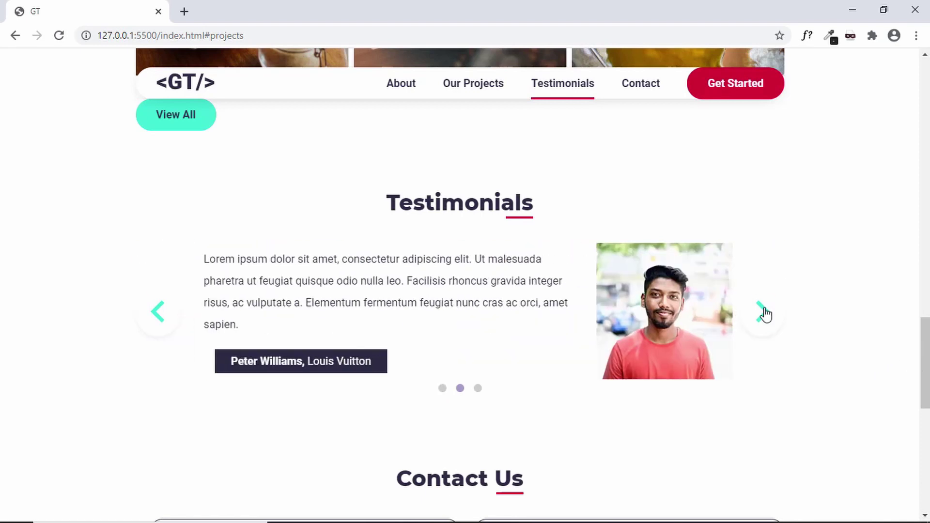
pyautogui.click(765, 315)
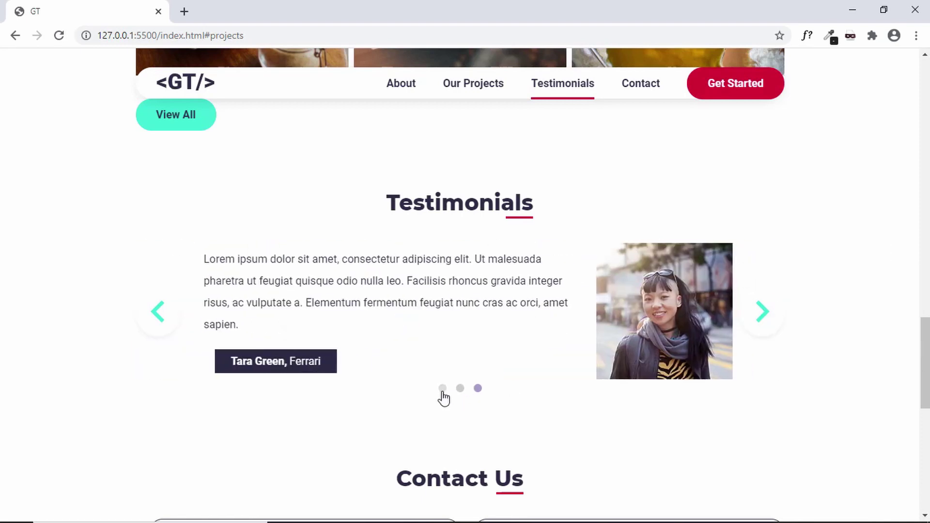
pyautogui.click(442, 389)
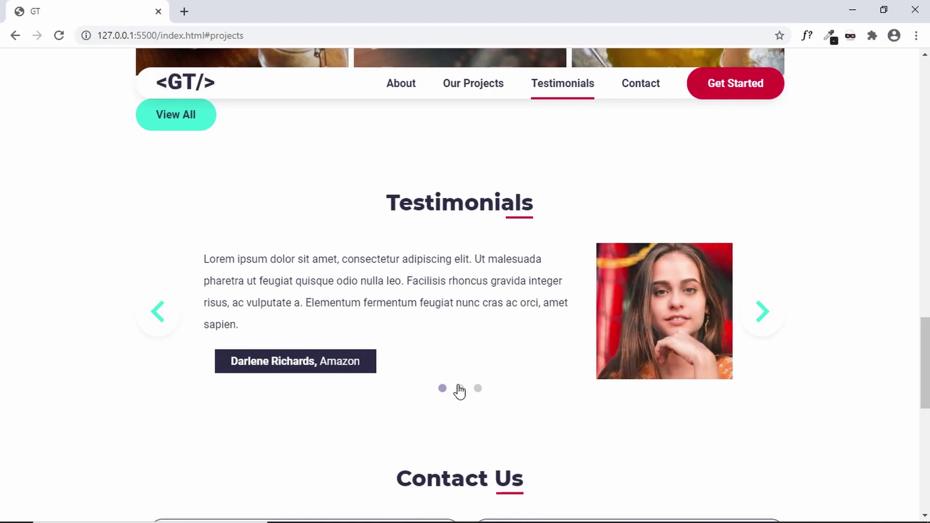
pyautogui.click(460, 388)
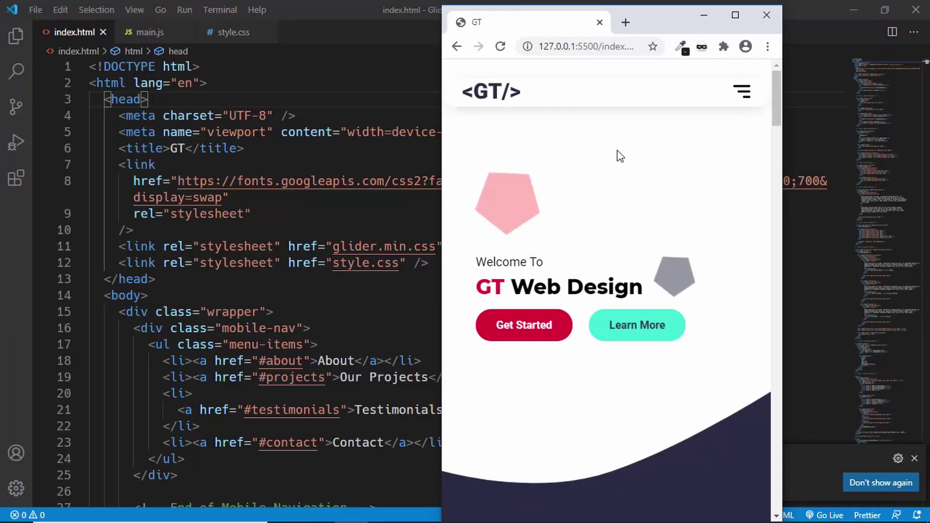
# Step: Reload the site at phone width and open the hamburger menu
pyautogui.click(506, 48)
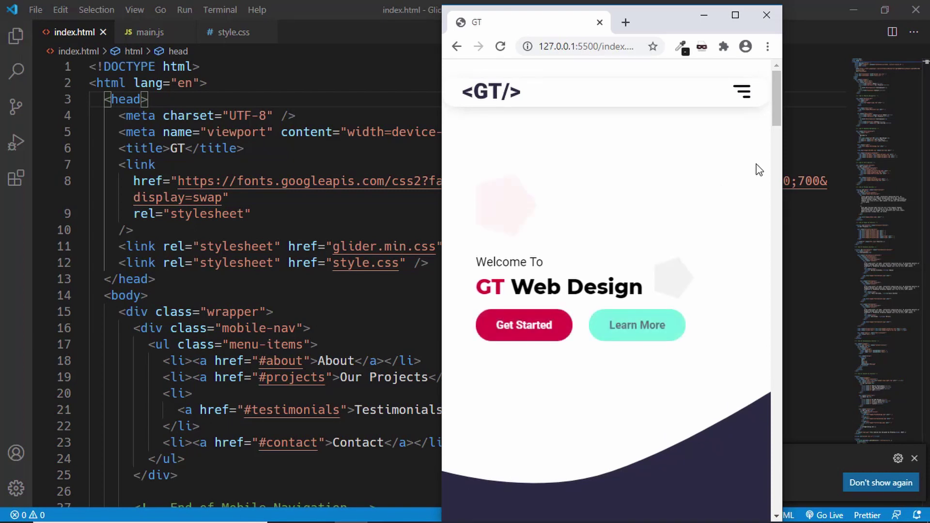
pyautogui.moveTo(775, 116)
pyautogui.mouseDown()
pyautogui.moveTo(767, 464)
pyautogui.moveTo(774, 184)
pyautogui.mouseUp()
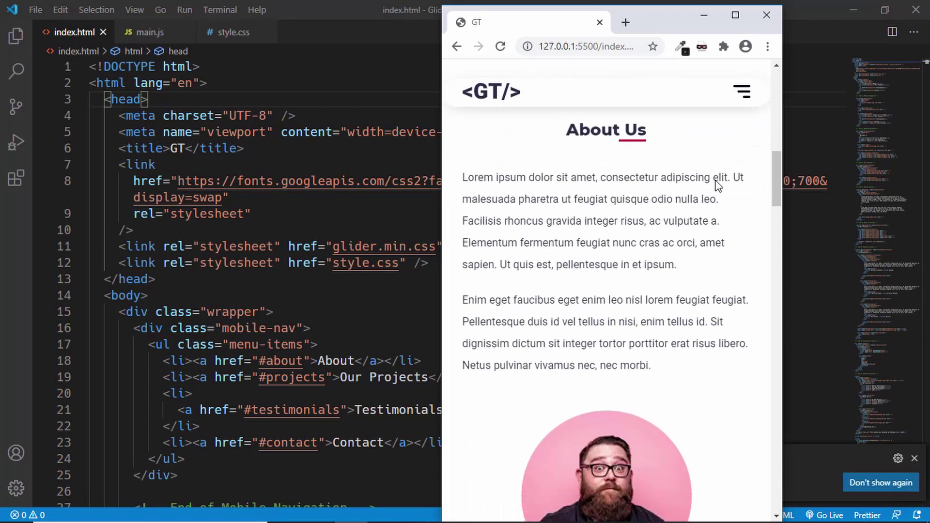
pyautogui.click(742, 92)
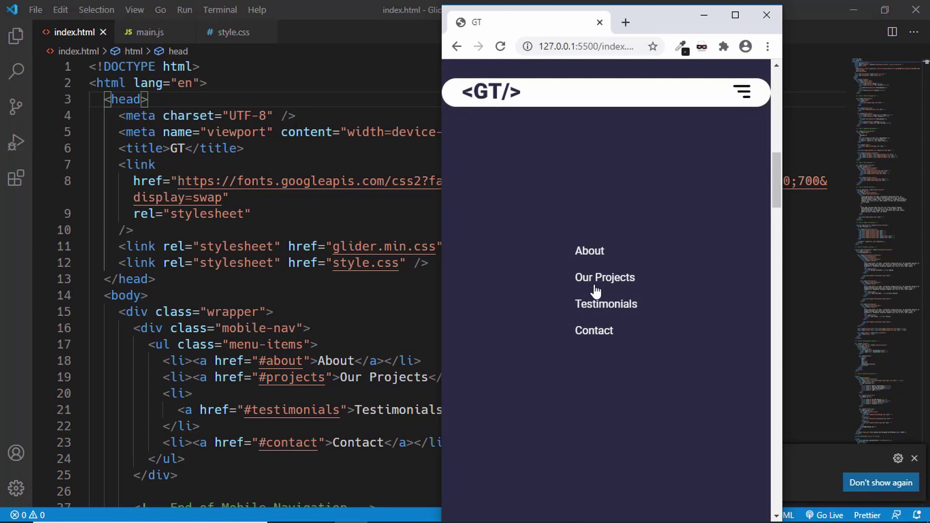
pyautogui.click(609, 312)
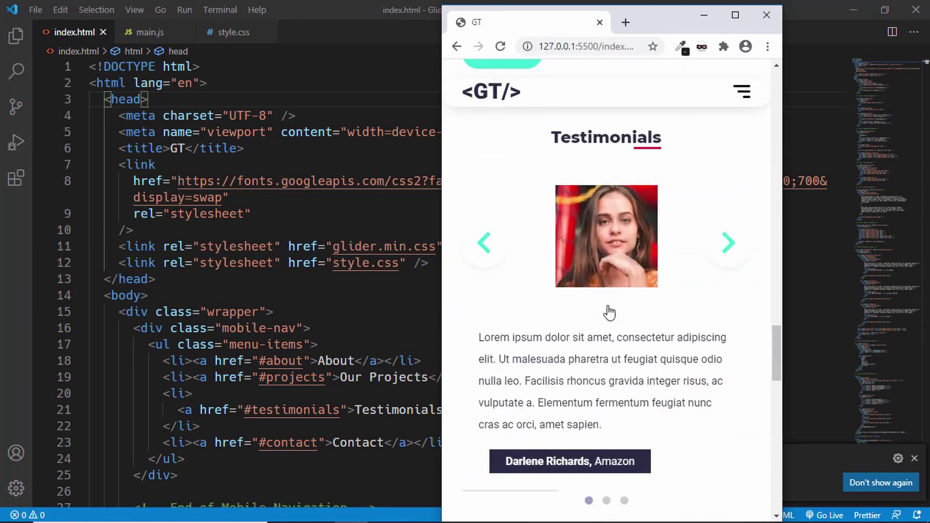
pyautogui.click(736, 259)
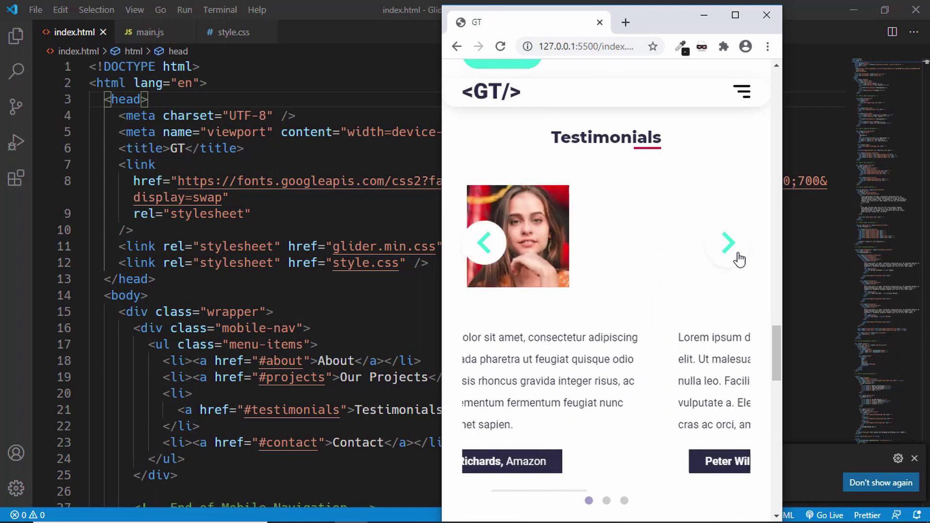
pyautogui.click(735, 16)
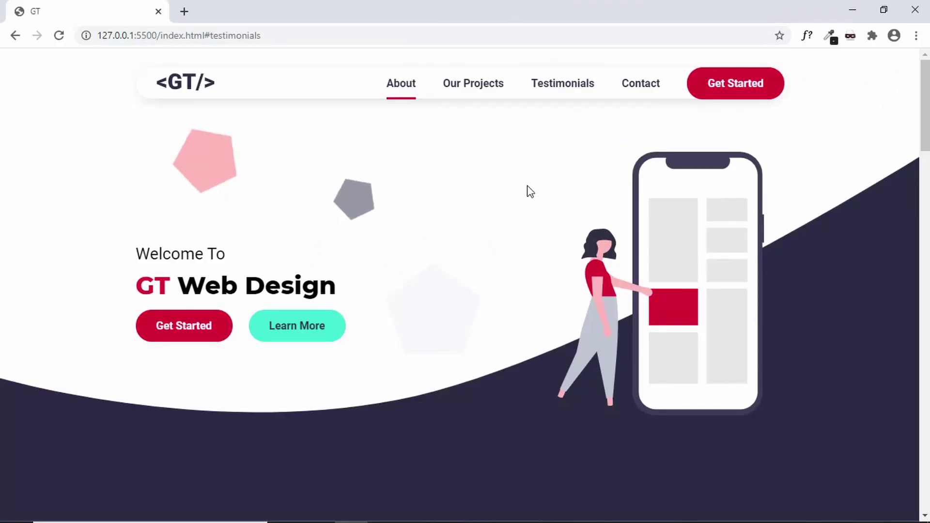